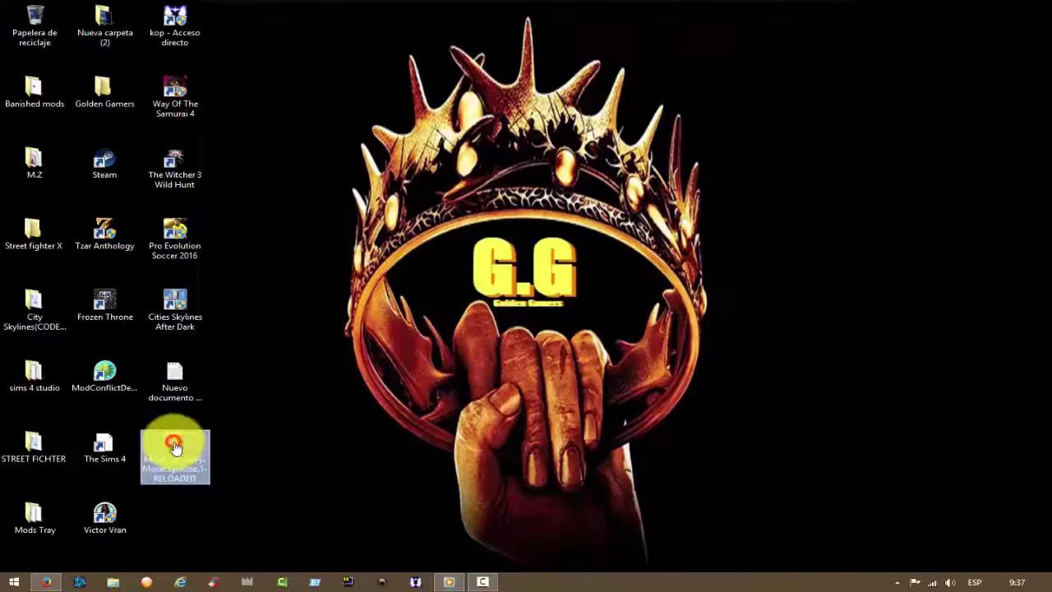
# Extract the rld-mistmo-a archive in place inside the desktop folder Minecraft.Story.Mode.Episode.1-RELOADED
pyautogui.click(185, 452)
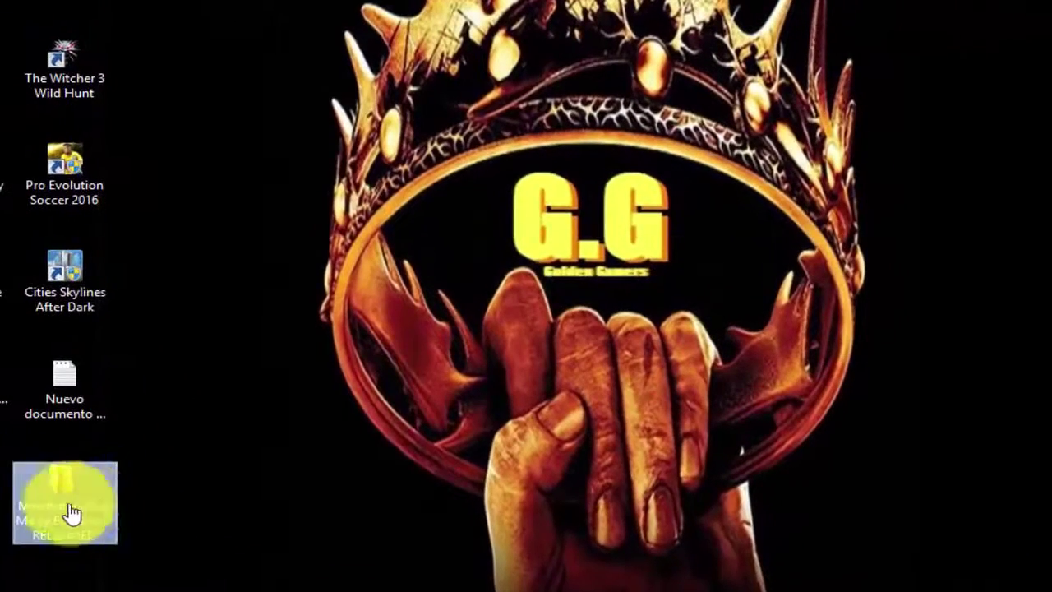
pyautogui.doubleClick(71, 503)
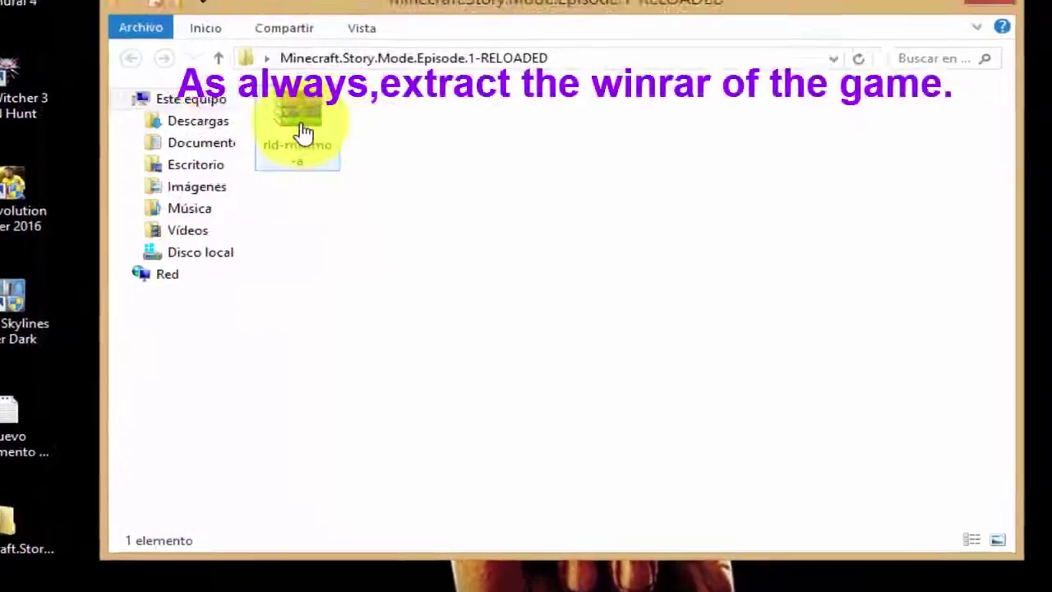
pyautogui.click(303, 132)
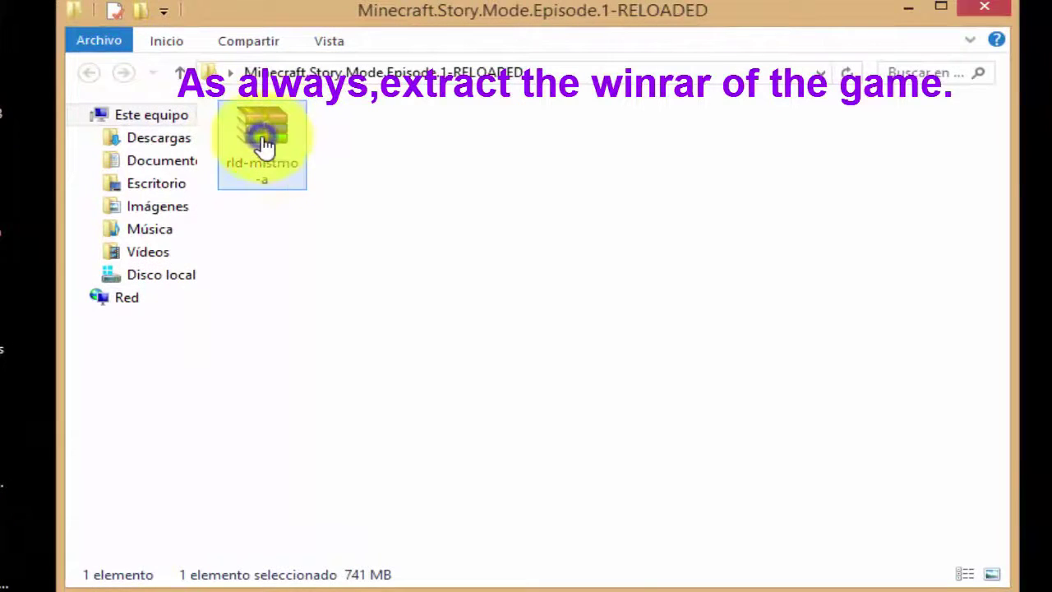
pyautogui.rightClick(265, 145)
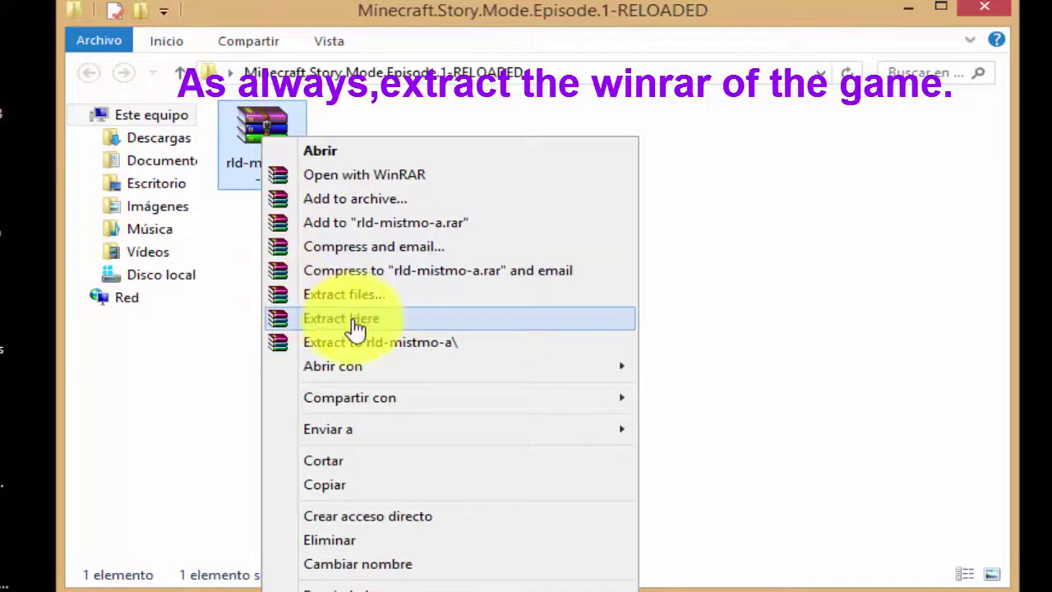
pyautogui.click(345, 327)
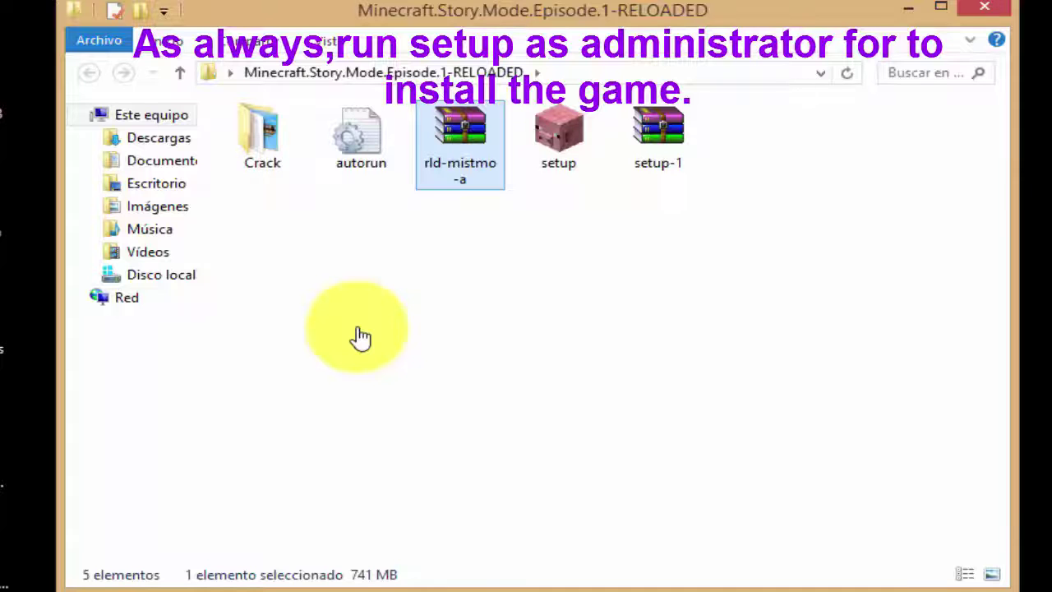
# Run the extracted setup program as administrator and mute the installer's music
pyautogui.click(557, 144)
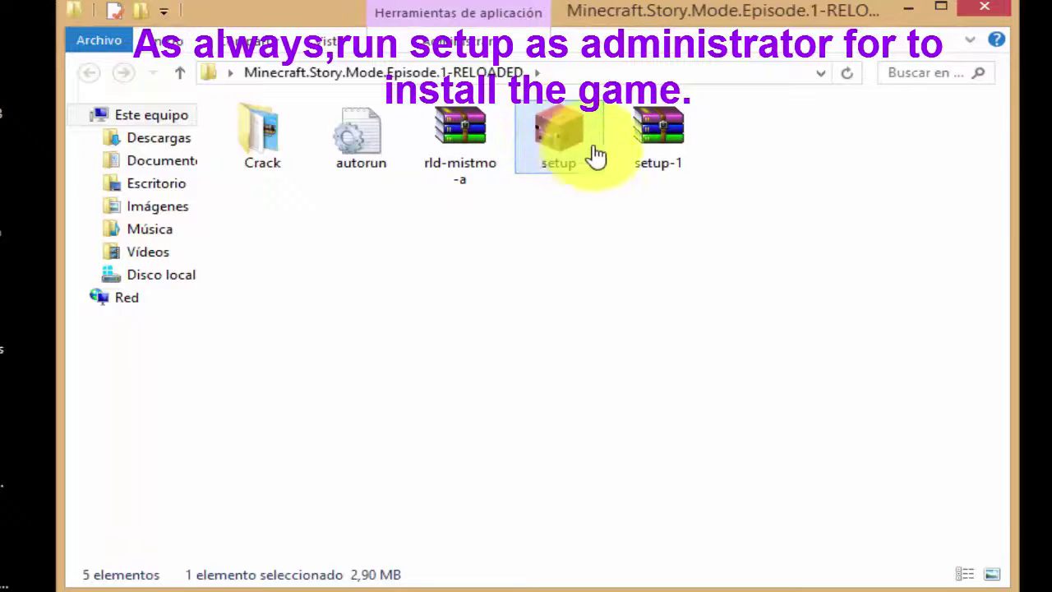
pyautogui.rightClick(567, 136)
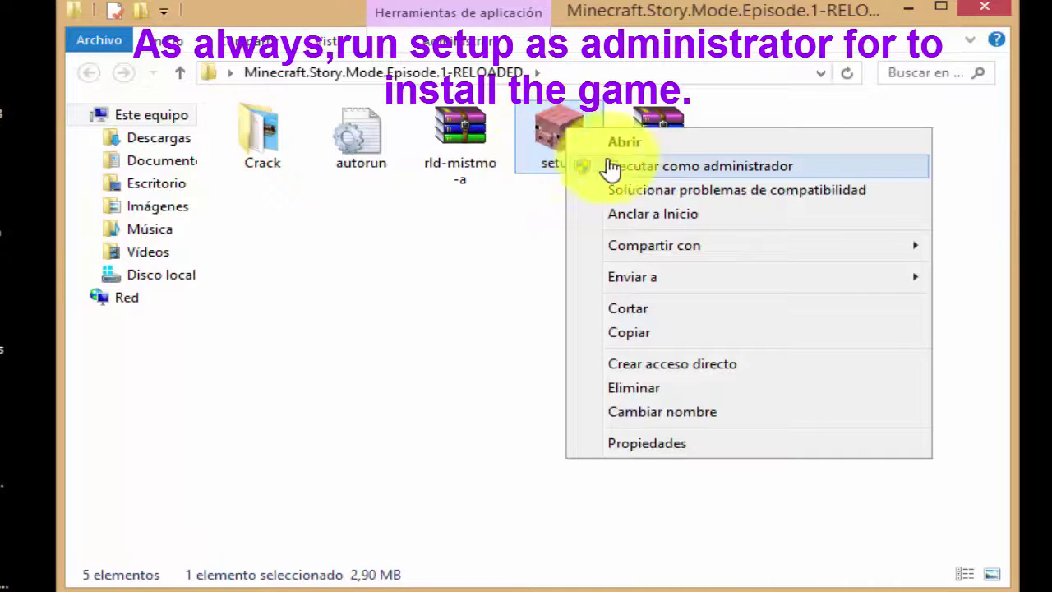
pyautogui.click(679, 174)
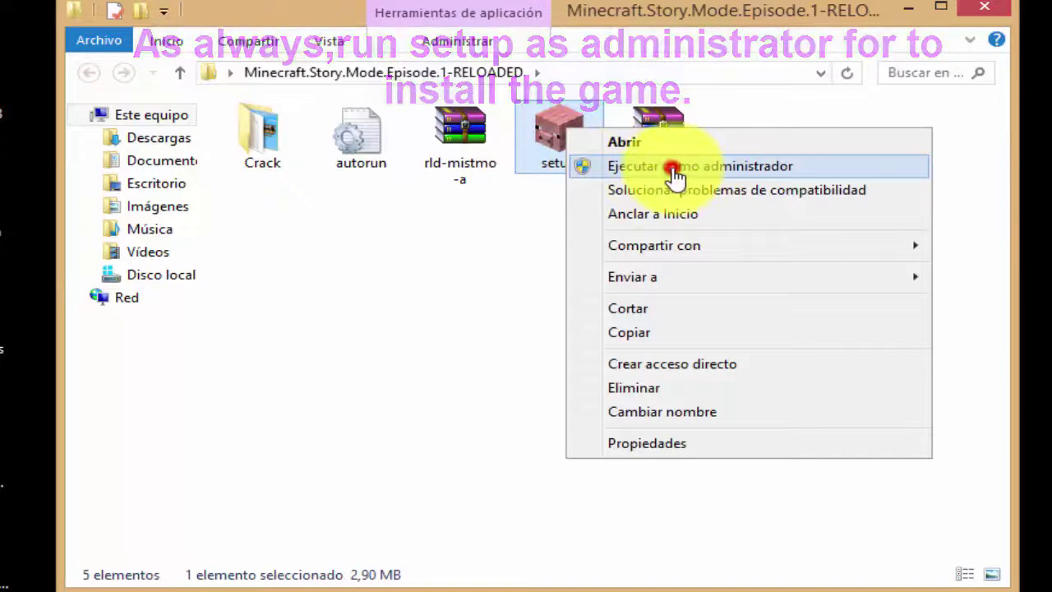
pyautogui.click(721, 386)
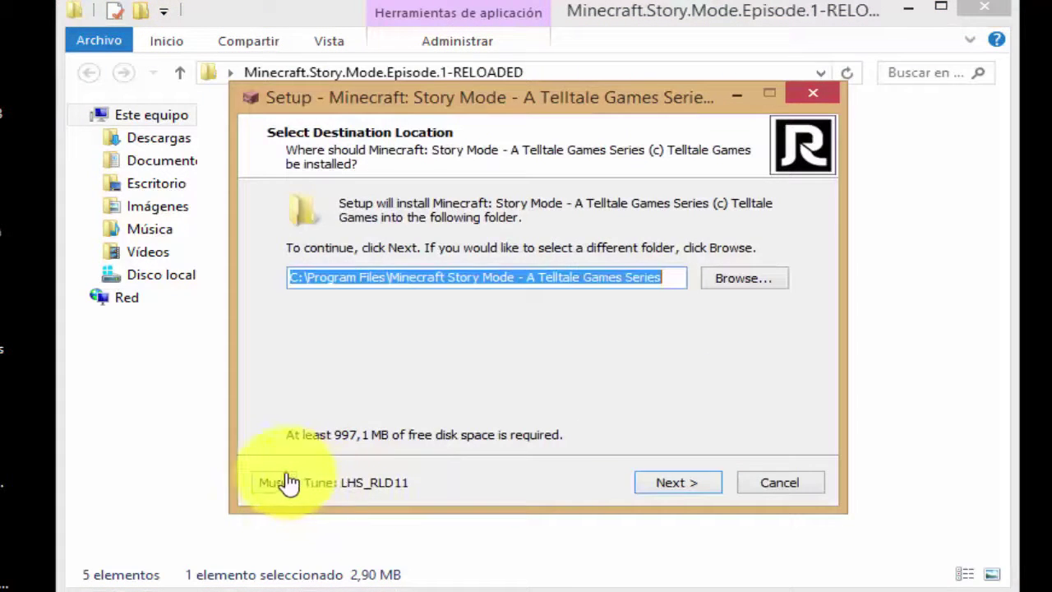
pyautogui.click(288, 483)
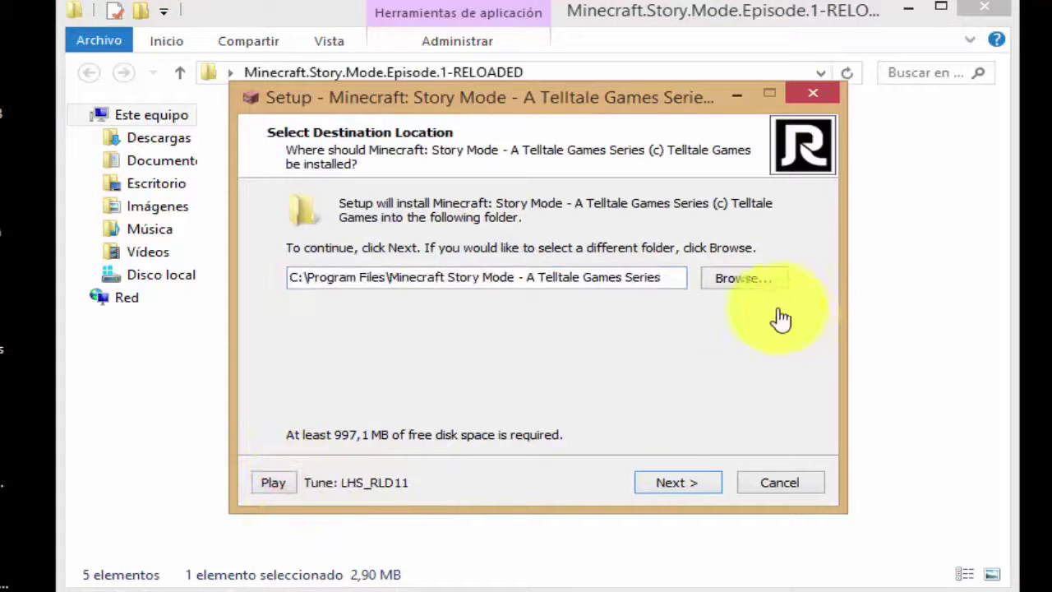
# Set the install location to the Minecraft Story Mode folder under C:\Program Files (x86) and start the installation
pyautogui.click(743, 283)
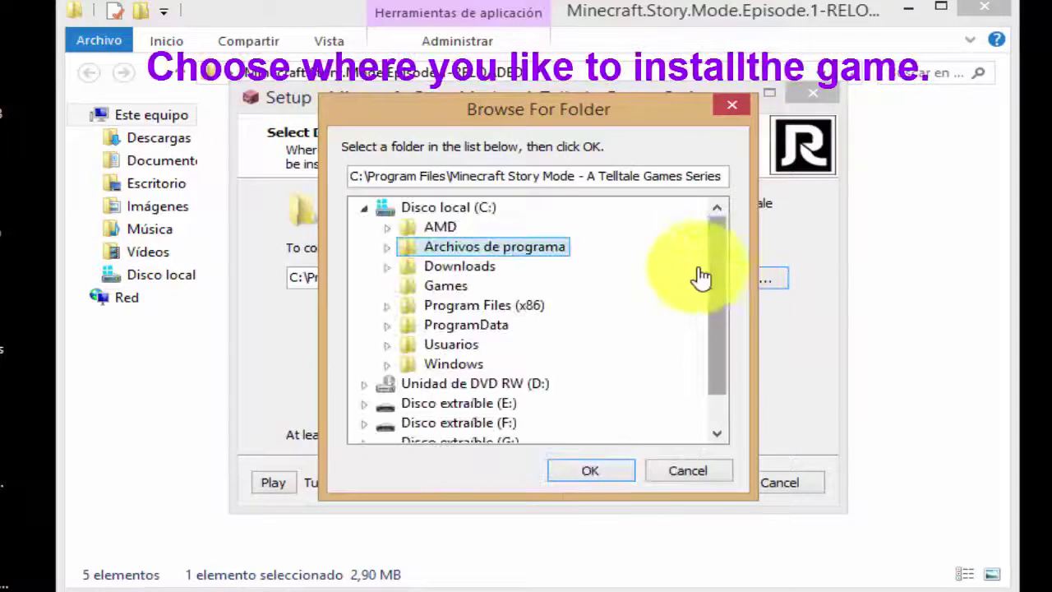
pyautogui.click(473, 305)
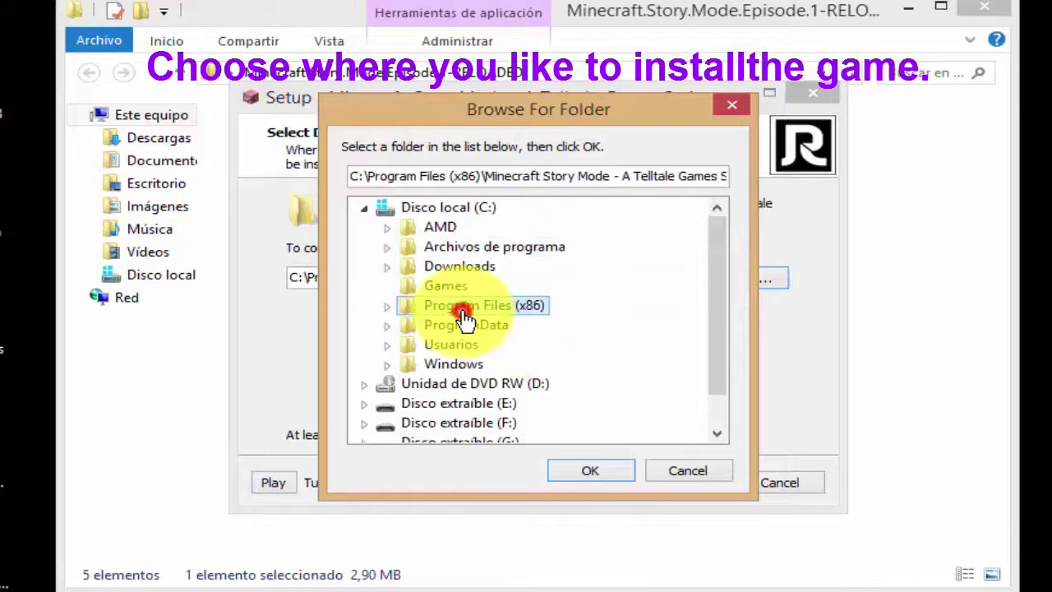
pyautogui.click(591, 475)
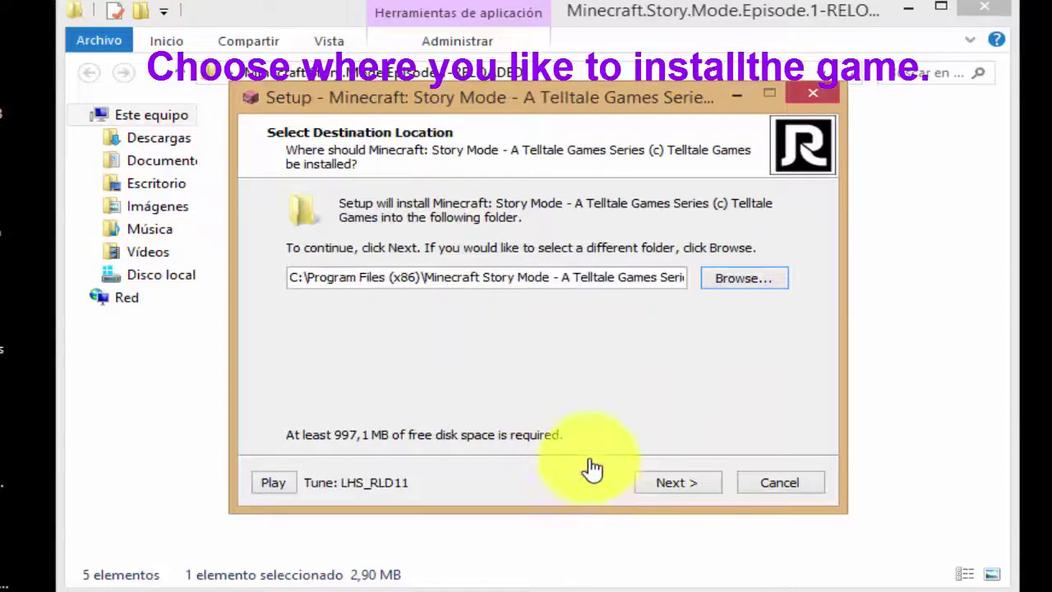
pyautogui.click(681, 483)
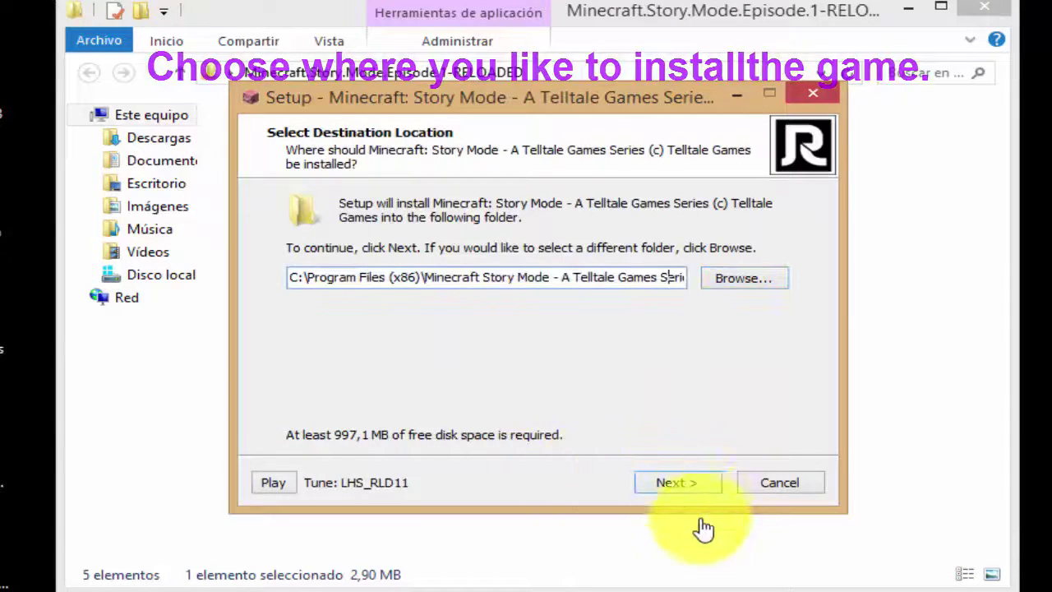
pyautogui.click(671, 484)
pyautogui.click(671, 486)
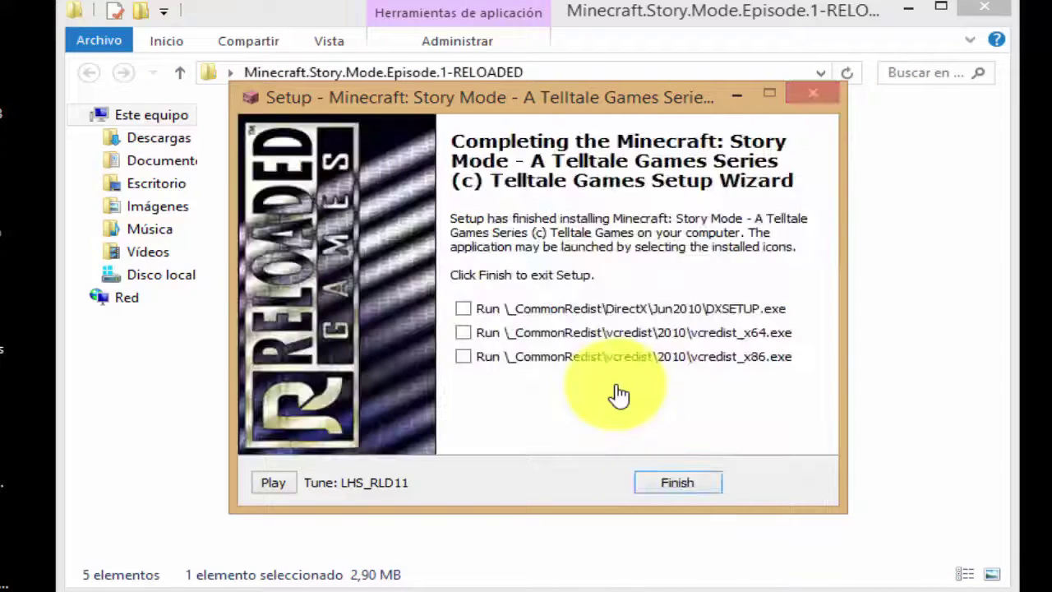
# Finish the setup wizard with DXSETUP.exe, vcredist_x64.exe and vcredist_x86.exe all selected to run
pyautogui.click(471, 310)
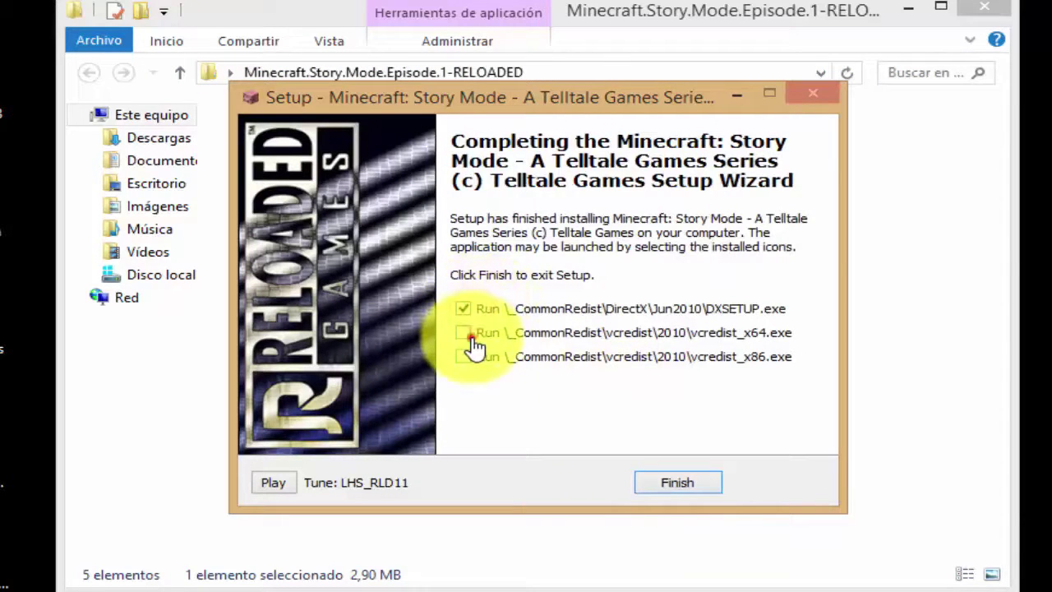
pyautogui.click(466, 333)
pyautogui.click(462, 356)
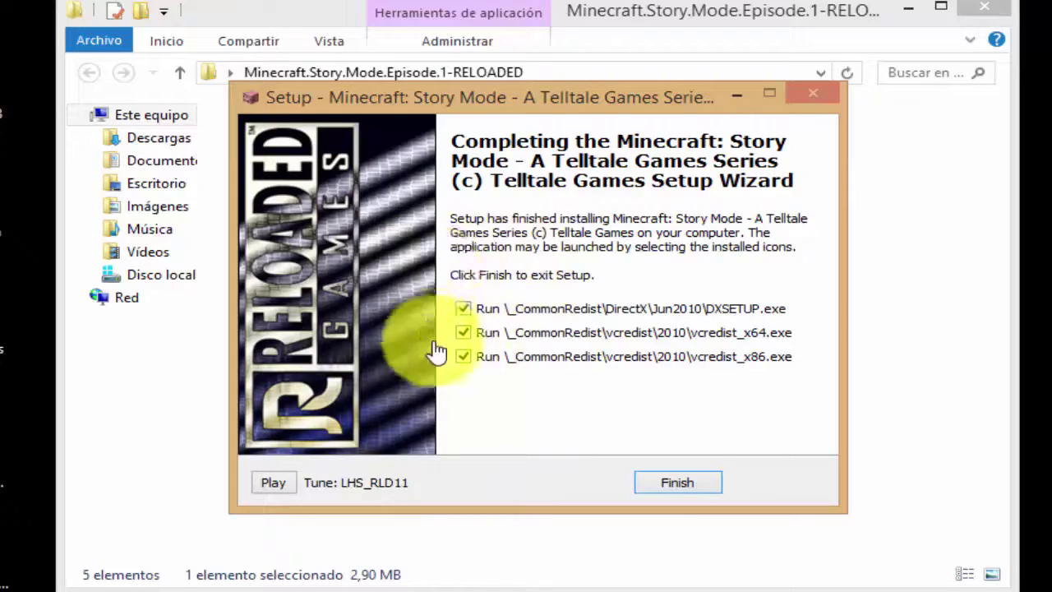
pyautogui.click(671, 486)
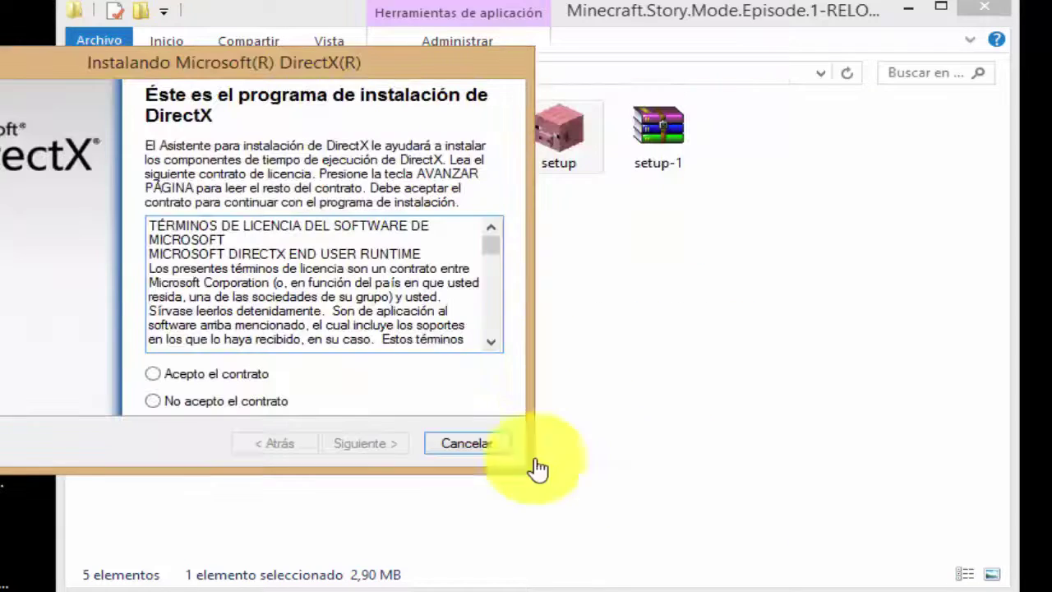
# Accept the DirectX license agreement, install the runtime components and close the DirectX installer
pyautogui.moveTo(231, 70); pyautogui.dragTo(578, 98)
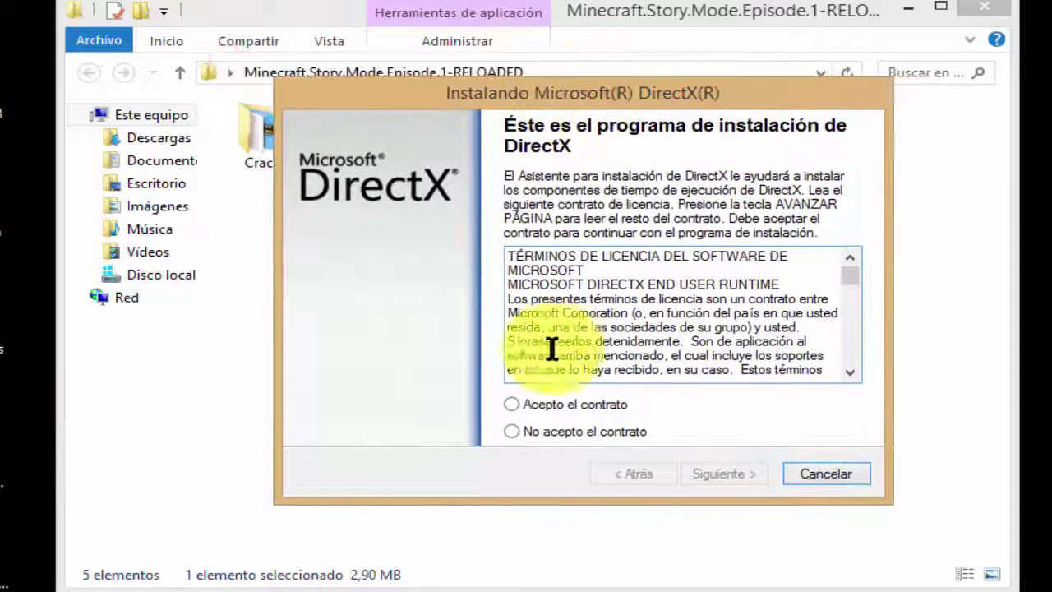
pyautogui.click(512, 404)
pyautogui.click(710, 474)
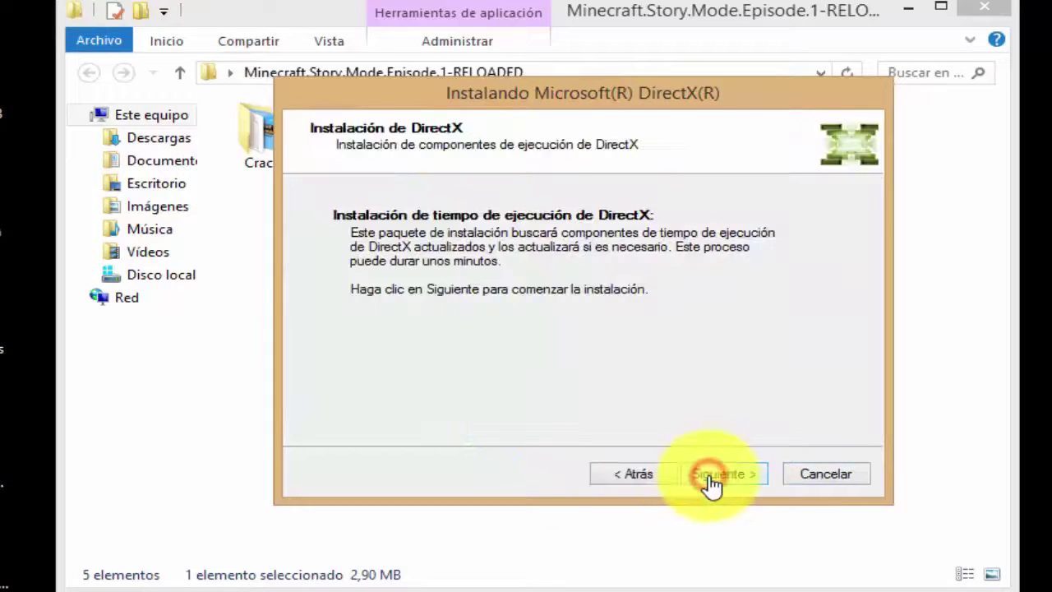
pyautogui.click(709, 475)
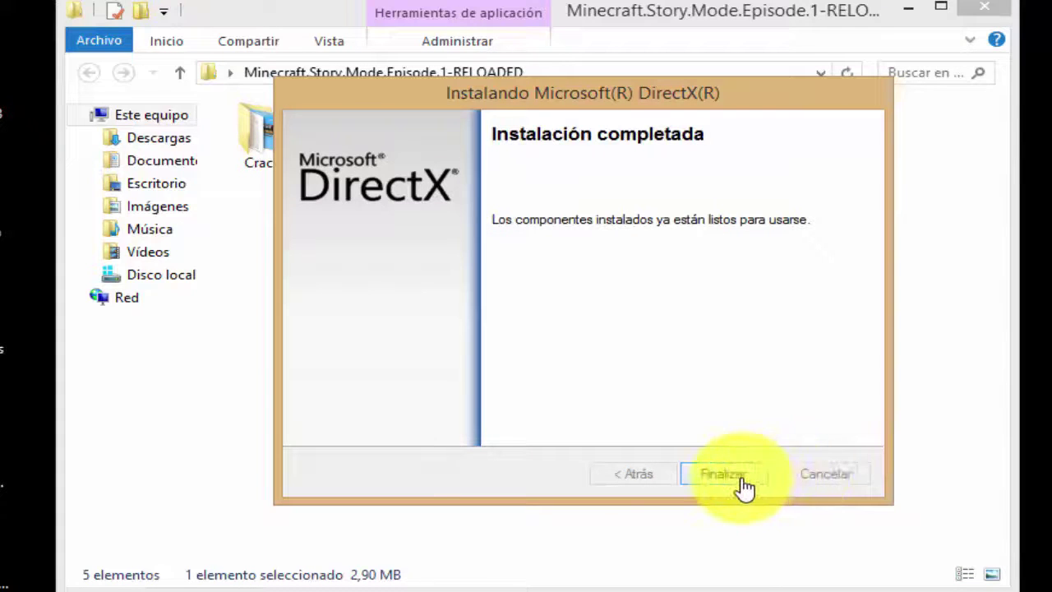
pyautogui.click(739, 485)
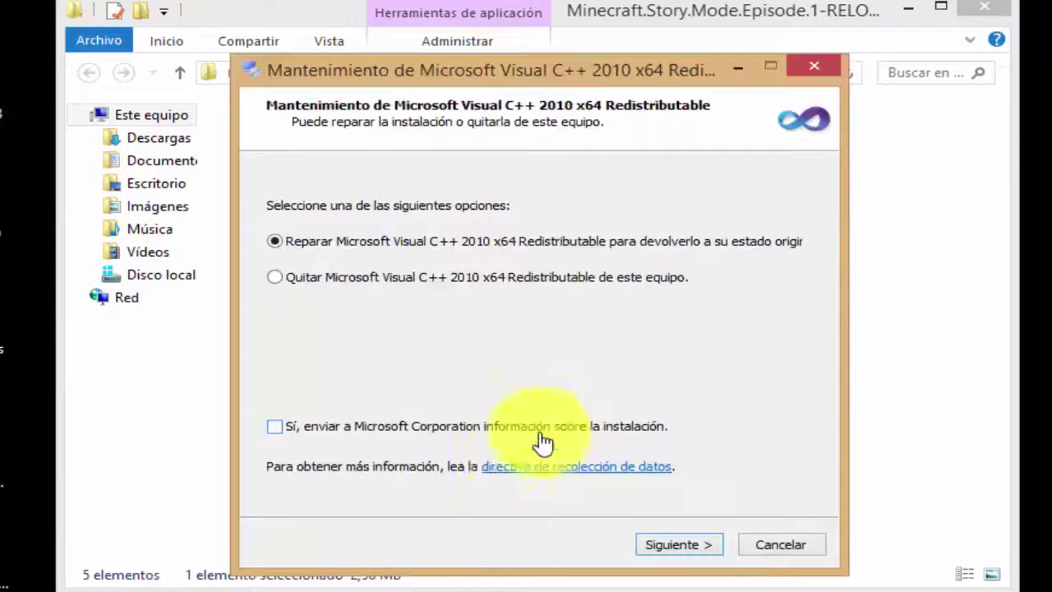
# Repair the Microsoft Visual C++ 2010 x64 and x86 Redistributables, finishing each maintenance wizard
pyautogui.click(679, 547)
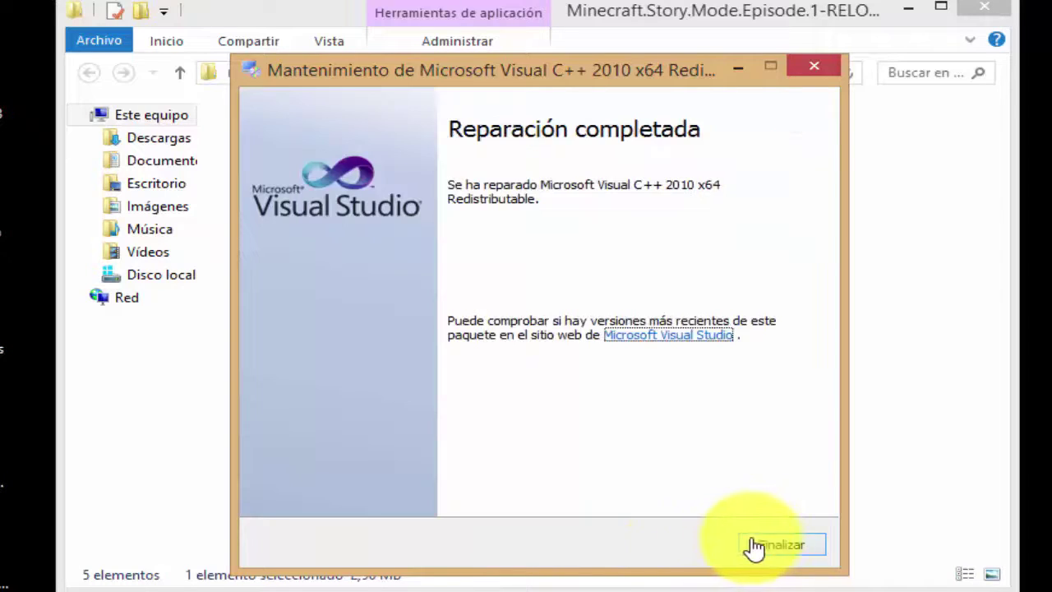
pyautogui.click(751, 546)
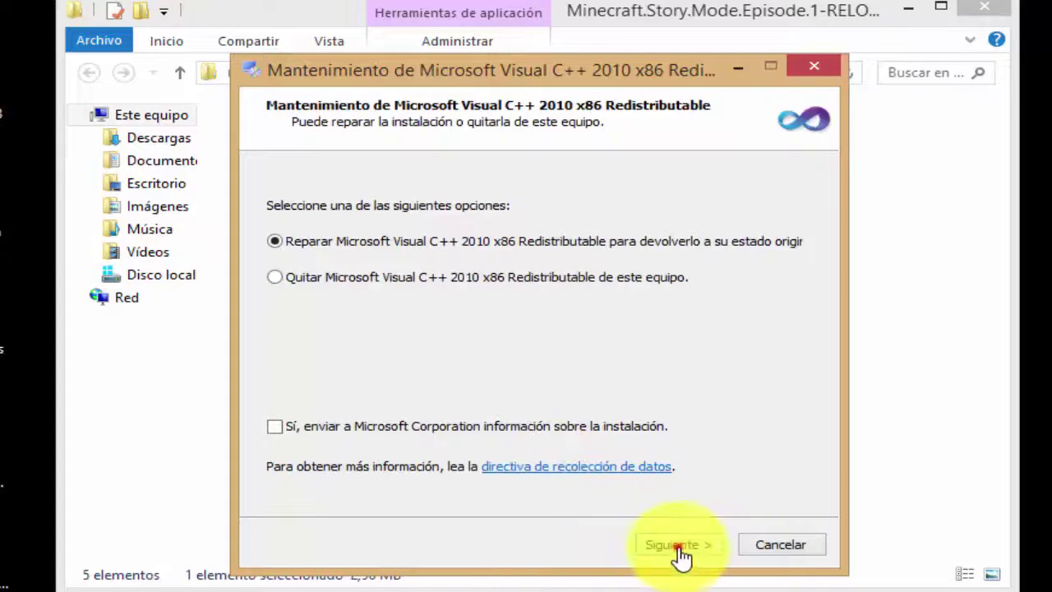
pyautogui.click(679, 549)
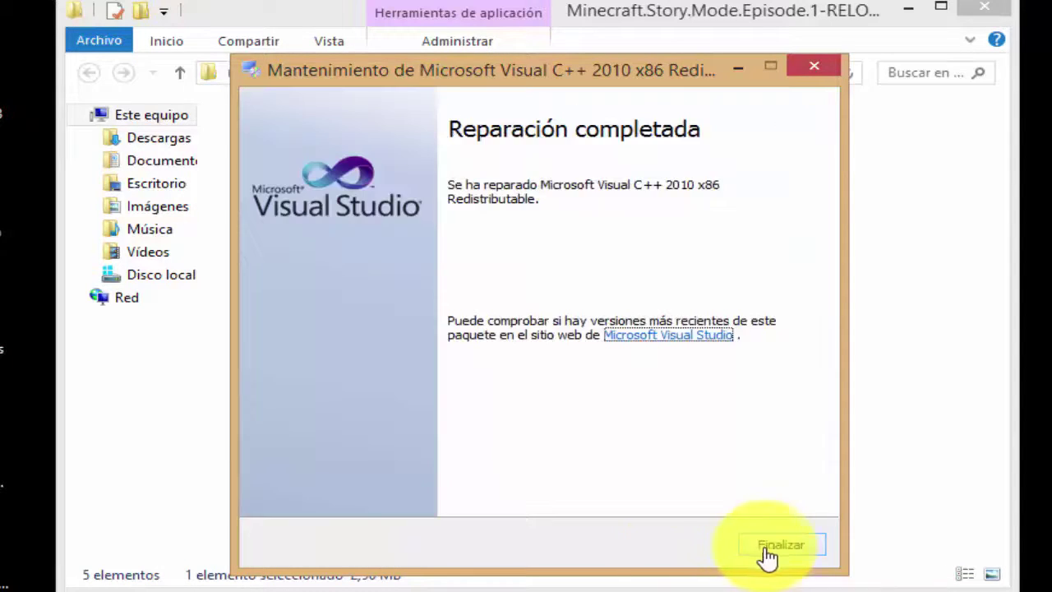
pyautogui.click(764, 552)
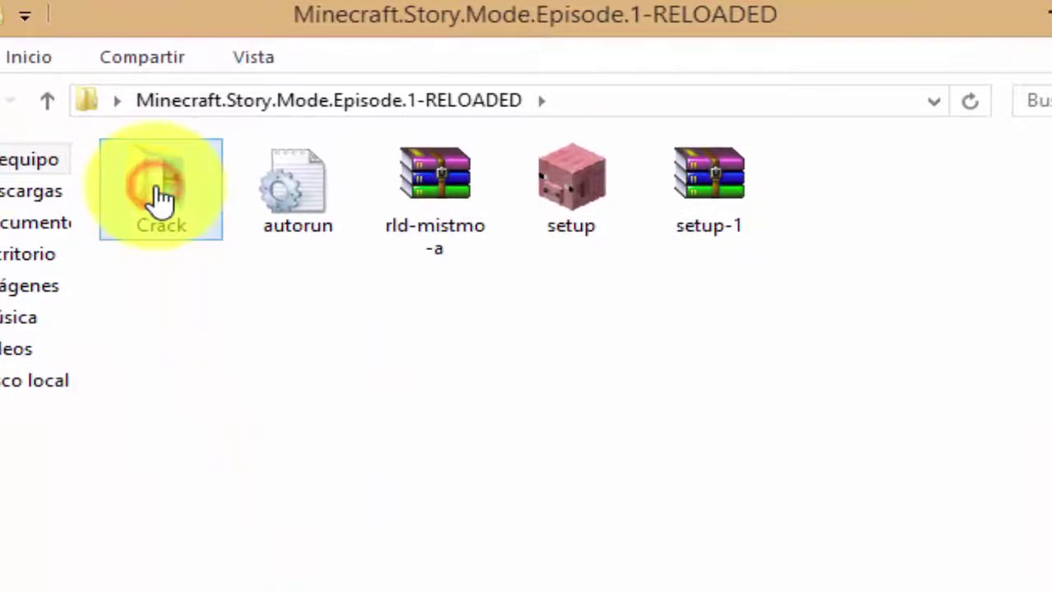
# Copy doge.w0w and MinecraftStoryMode from the extracted Crack folder and close its window
pyautogui.doubleClick(161, 195)
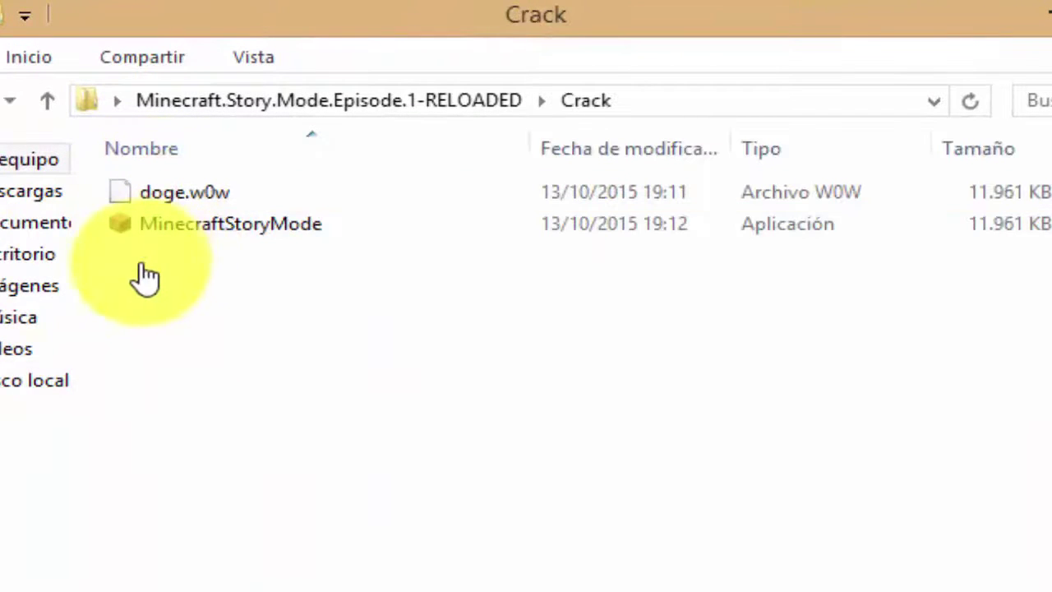
pyautogui.moveTo(123, 260); pyautogui.dragTo(236, 203)
pyautogui.rightClick(235, 203)
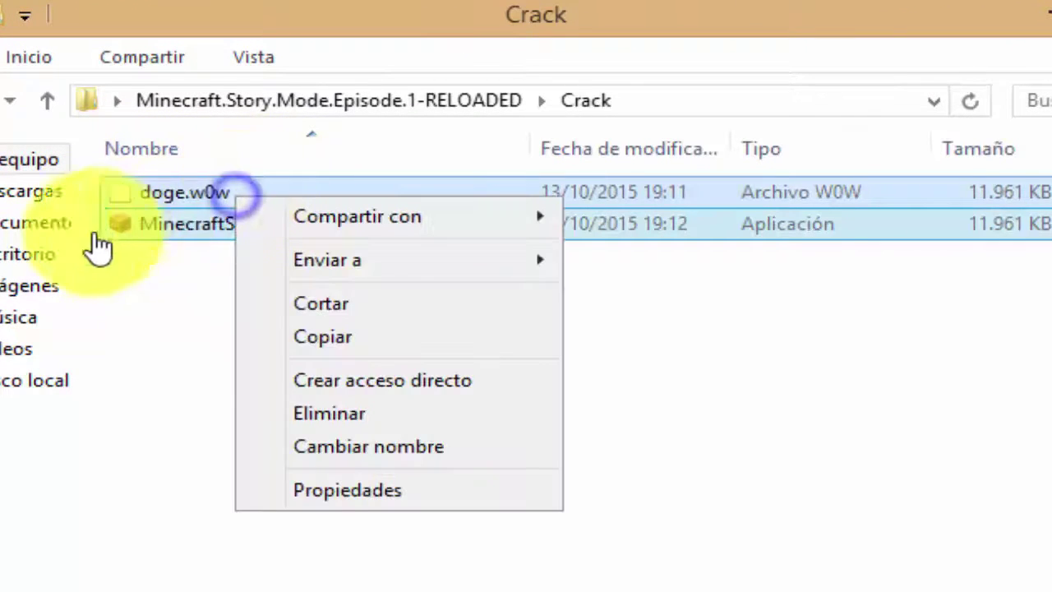
pyautogui.click(344, 341)
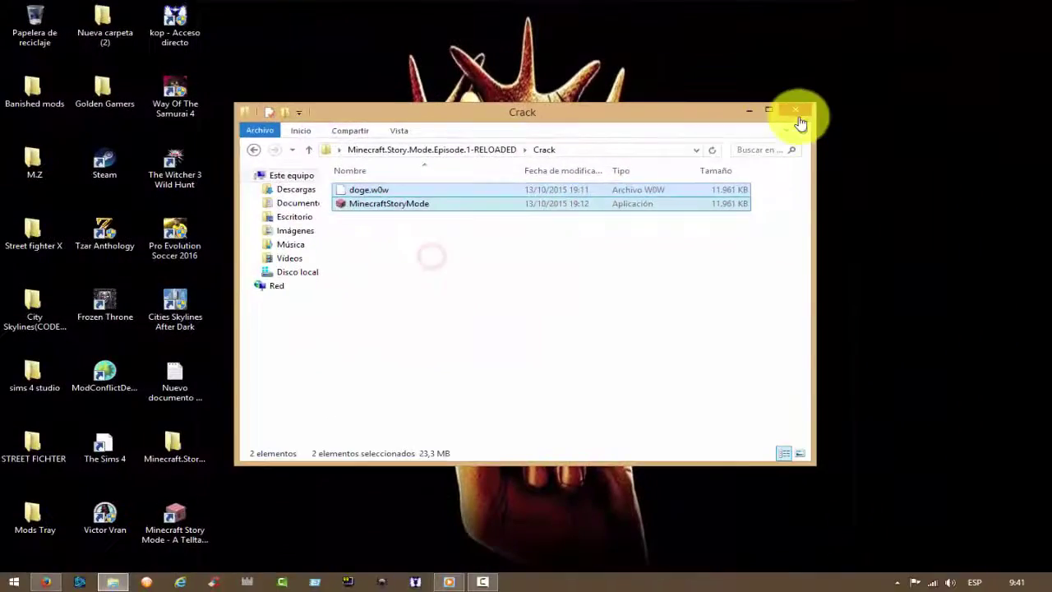
pyautogui.click(832, 102)
# Open the Minecraft Story Mode - A Telltale Games Series install folder inside Program Files (x86) on drive C:
pyautogui.click(116, 584)
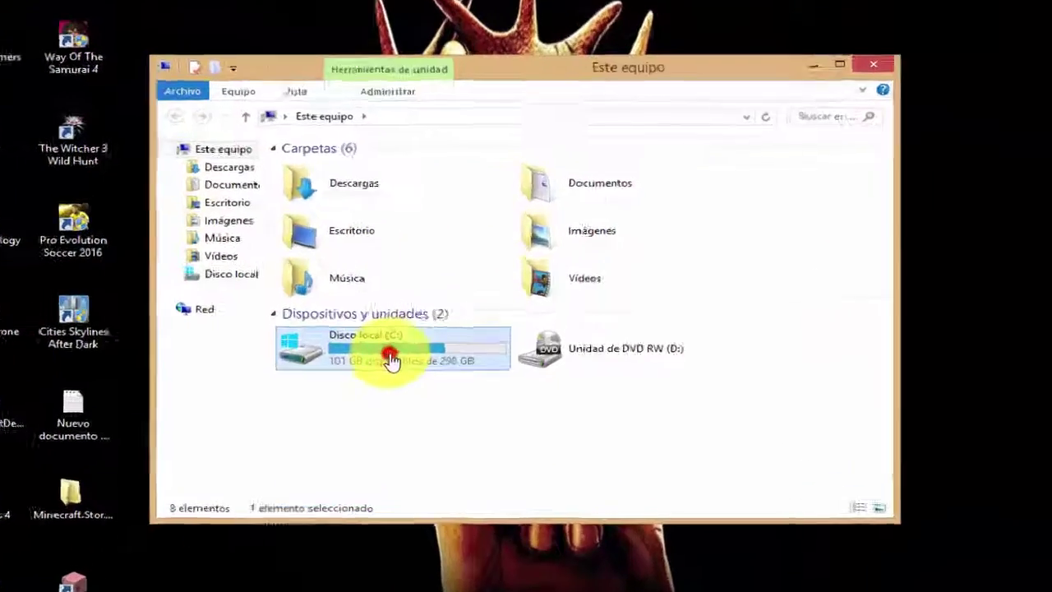
pyautogui.doubleClick(425, 329)
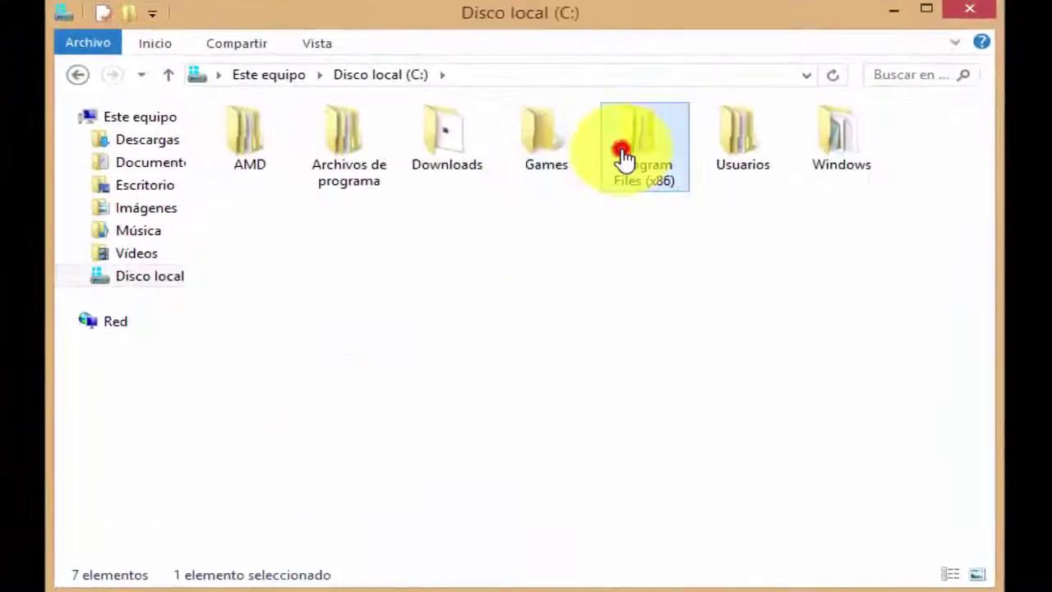
pyautogui.doubleClick(623, 160)
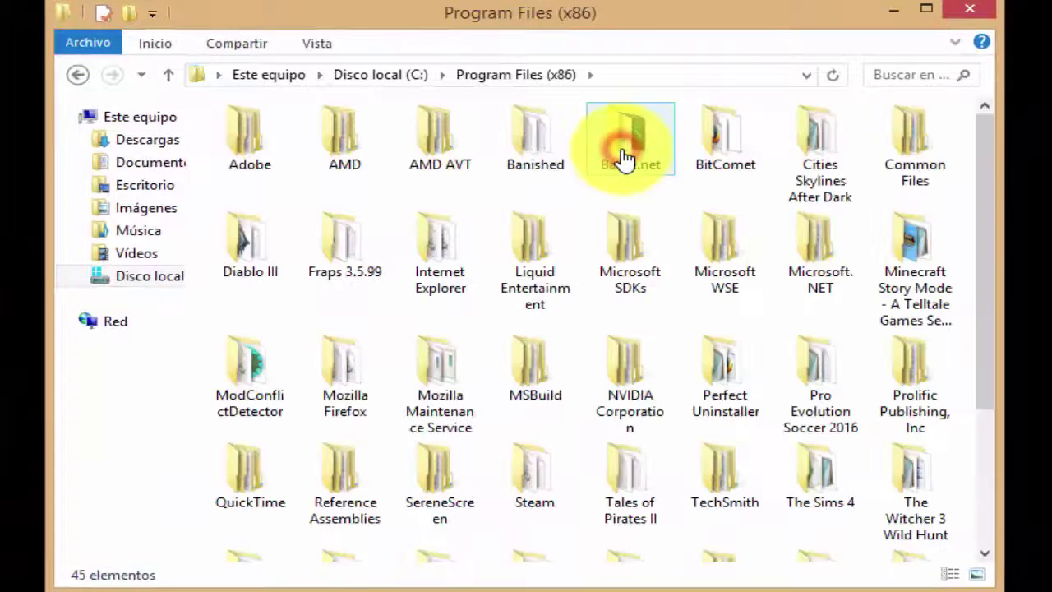
pyautogui.click(922, 277)
pyautogui.doubleClick(922, 267)
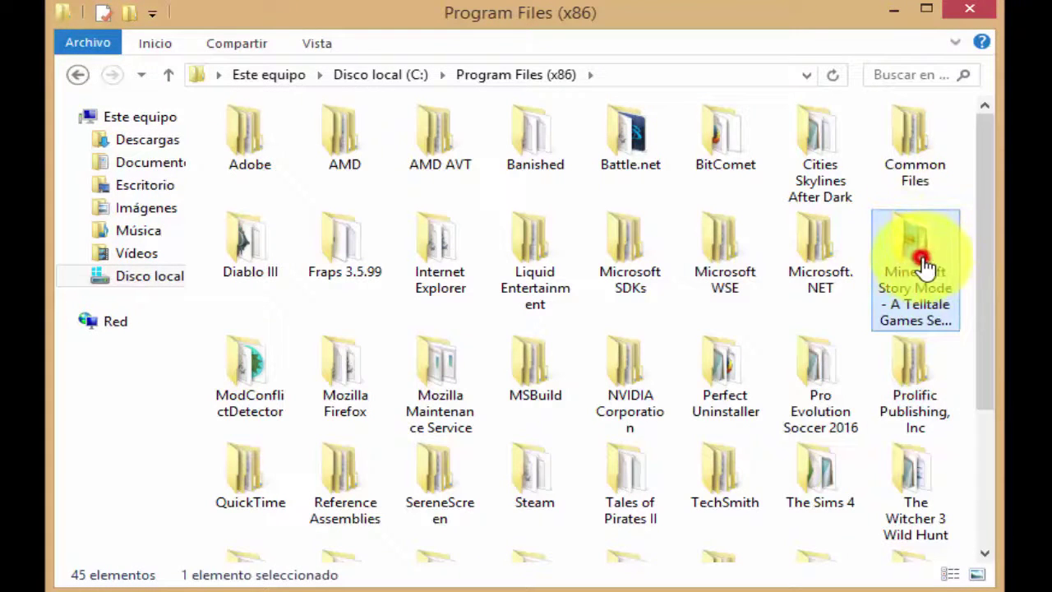
# Paste the copied crack files into the install folder, replacing MinecraftStoryMode.exe and granting administrator permission for all items, and close the folder
pyautogui.rightClick(444, 222)
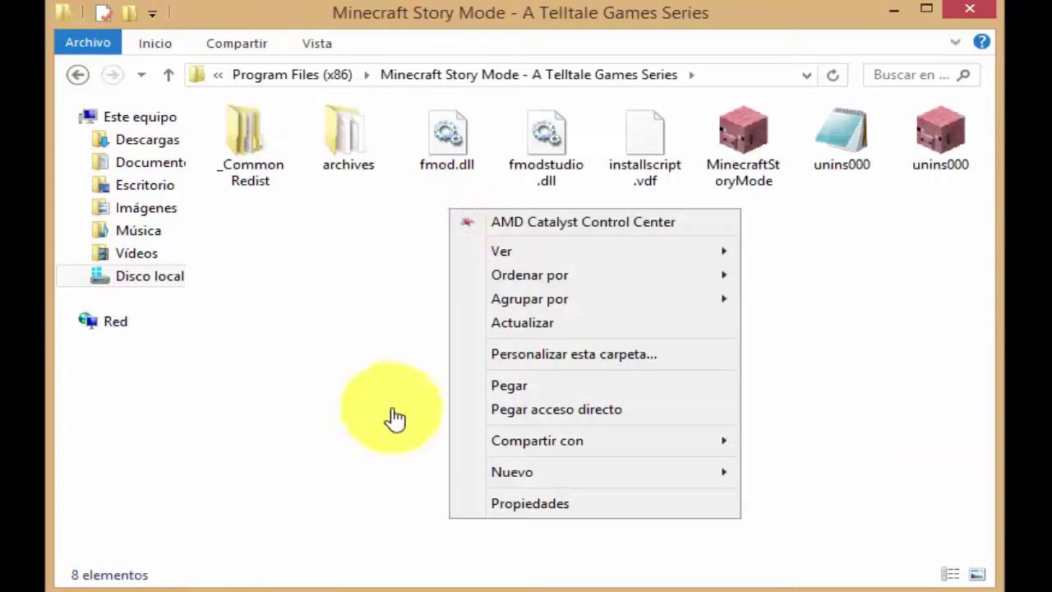
pyautogui.click(512, 388)
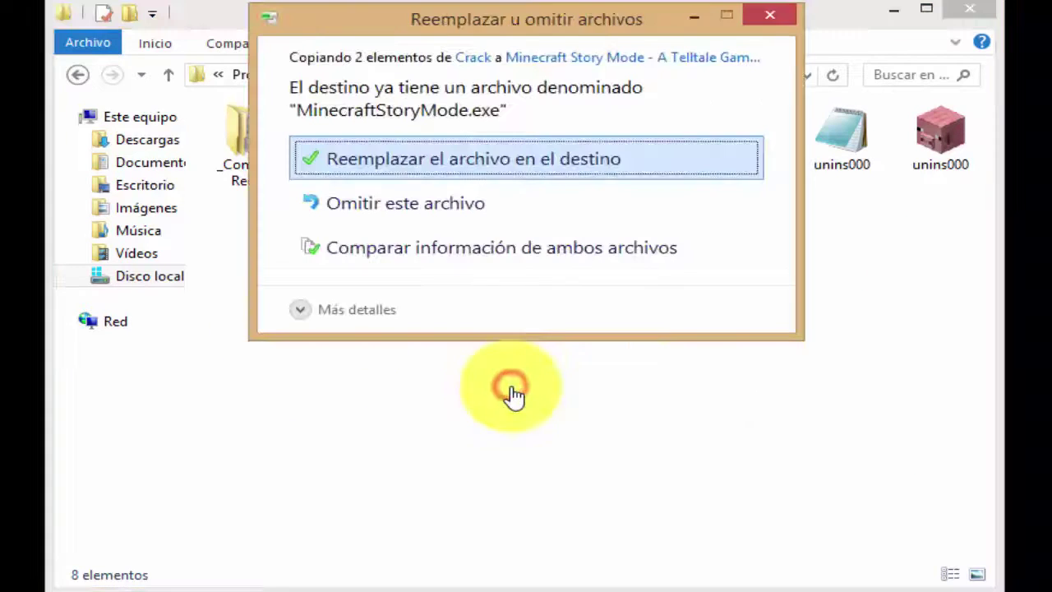
pyautogui.click(385, 174)
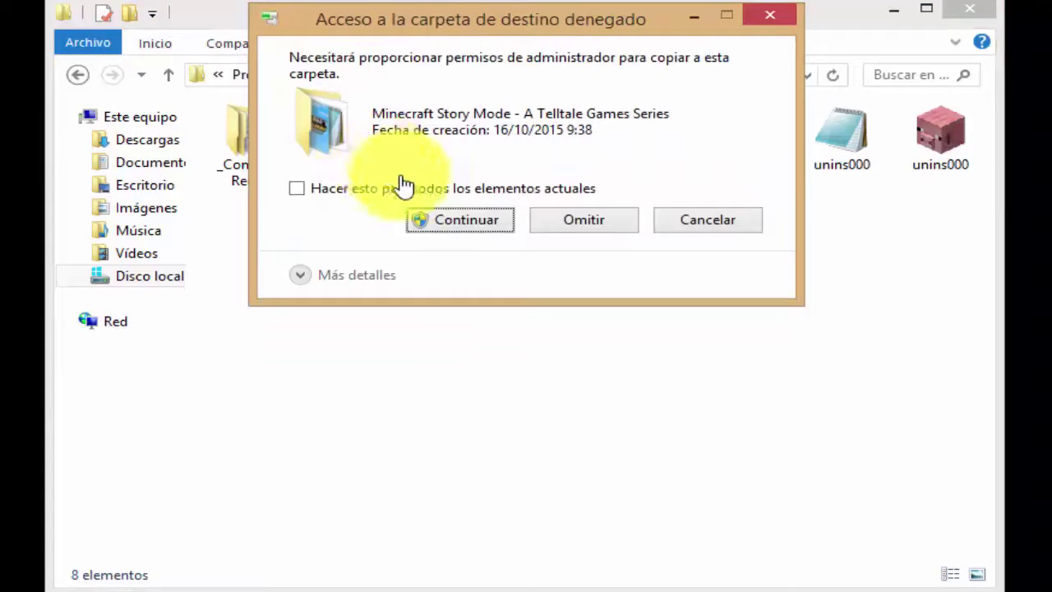
pyautogui.click(295, 188)
pyautogui.click(454, 222)
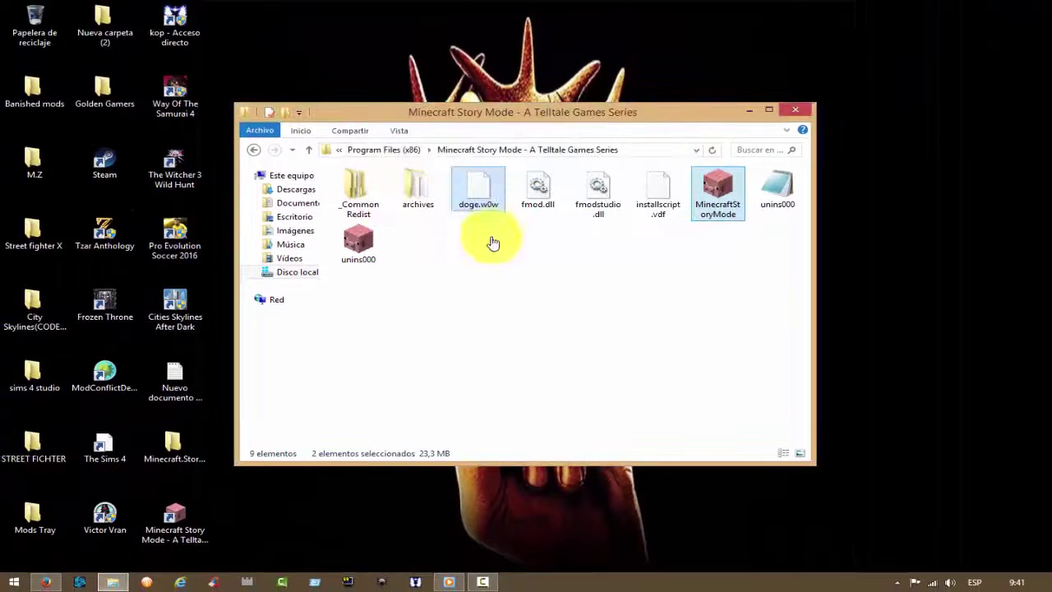
pyautogui.click(796, 114)
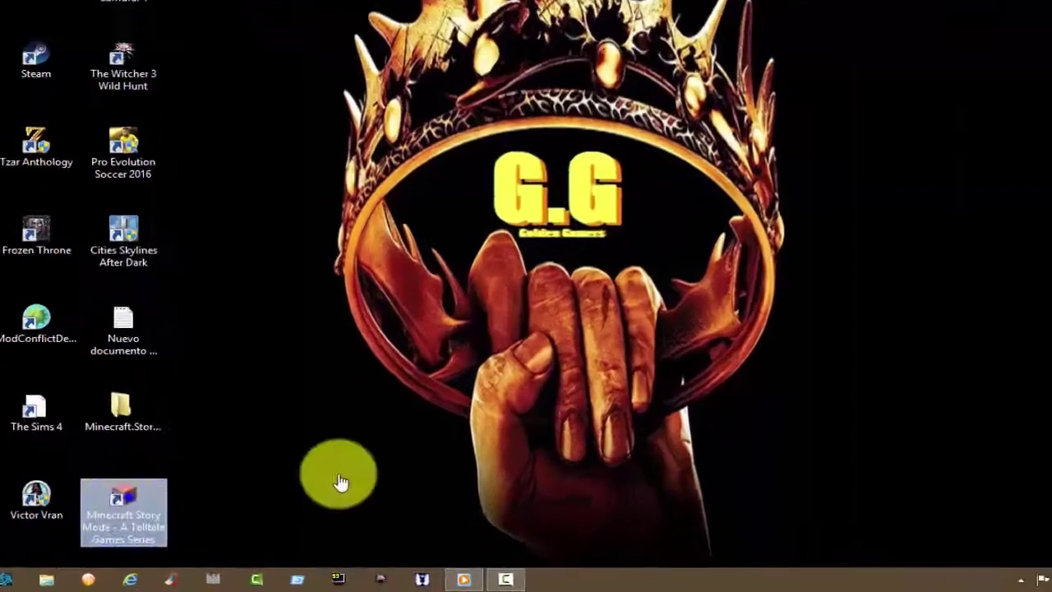
# Set the game's desktop shortcut to run as administrator with display scaling disabled for high DPI settings, and apply the changes
pyautogui.rightClick(176, 514)
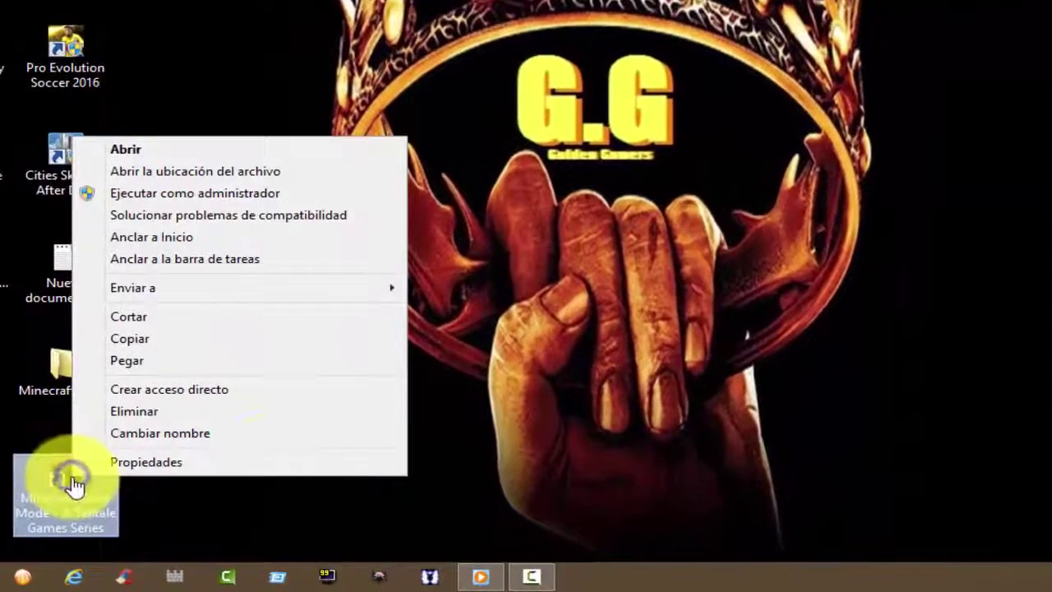
pyautogui.click(230, 510)
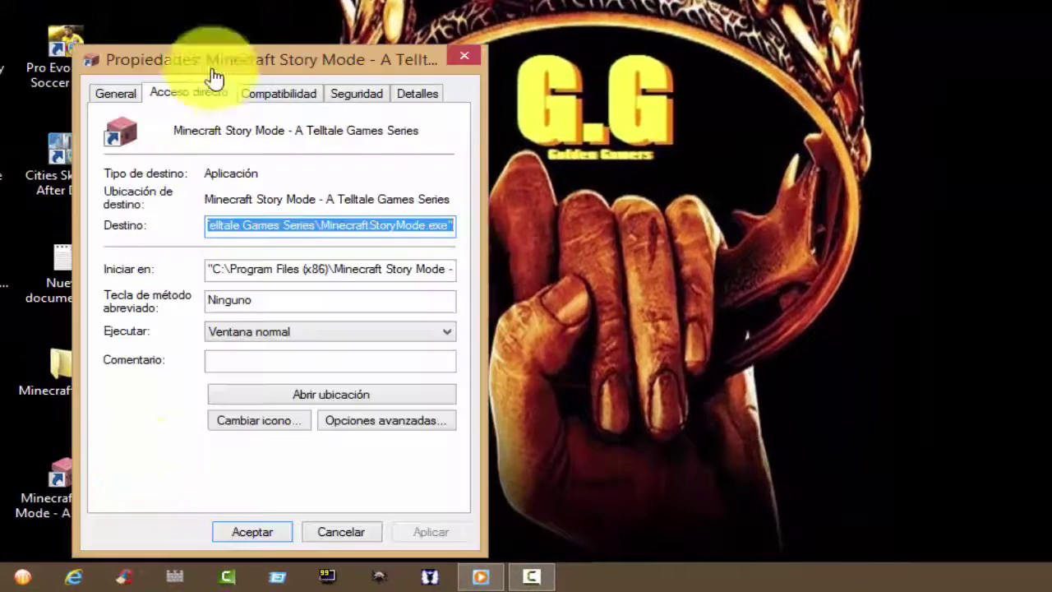
pyautogui.click(267, 93)
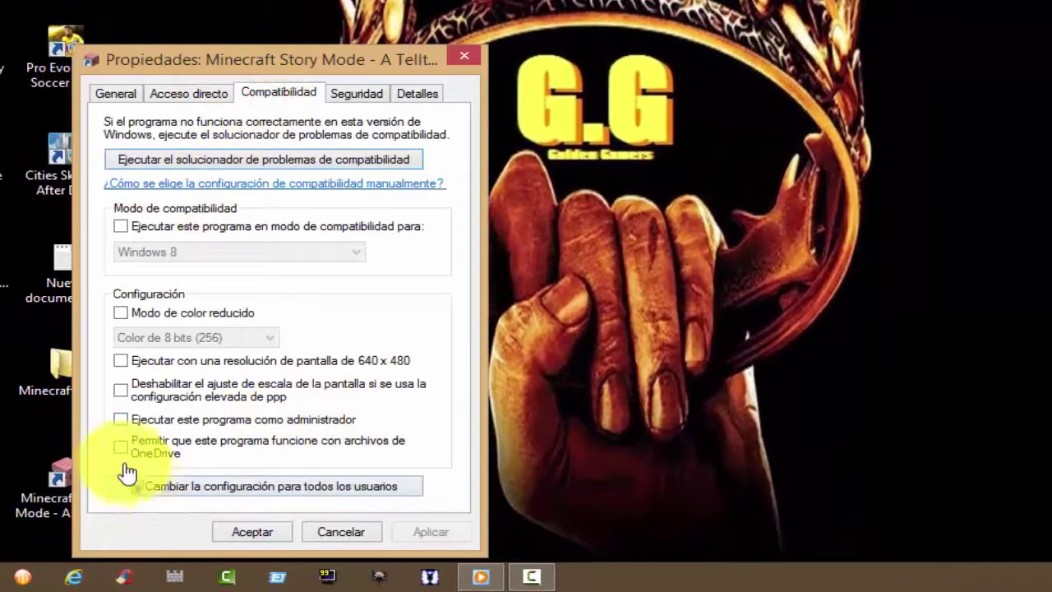
pyautogui.click(124, 421)
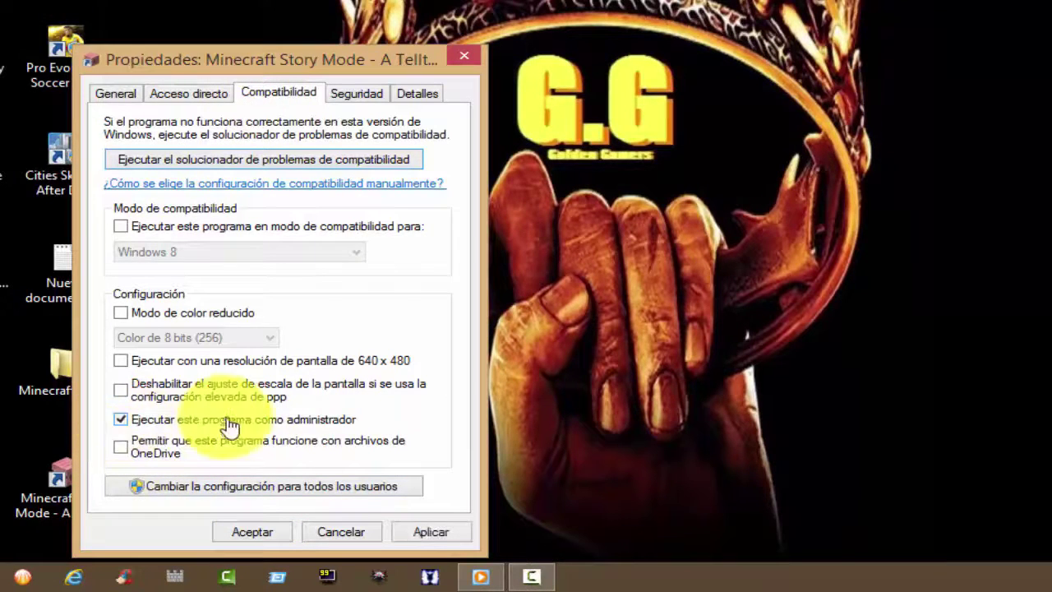
pyautogui.click(121, 390)
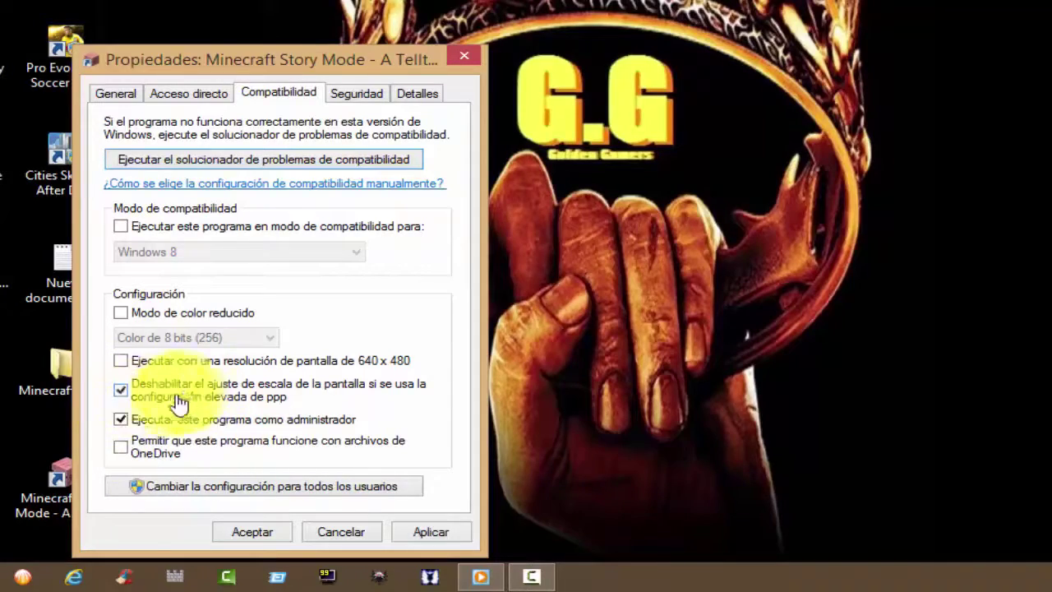
pyautogui.click(429, 532)
pyautogui.click(252, 532)
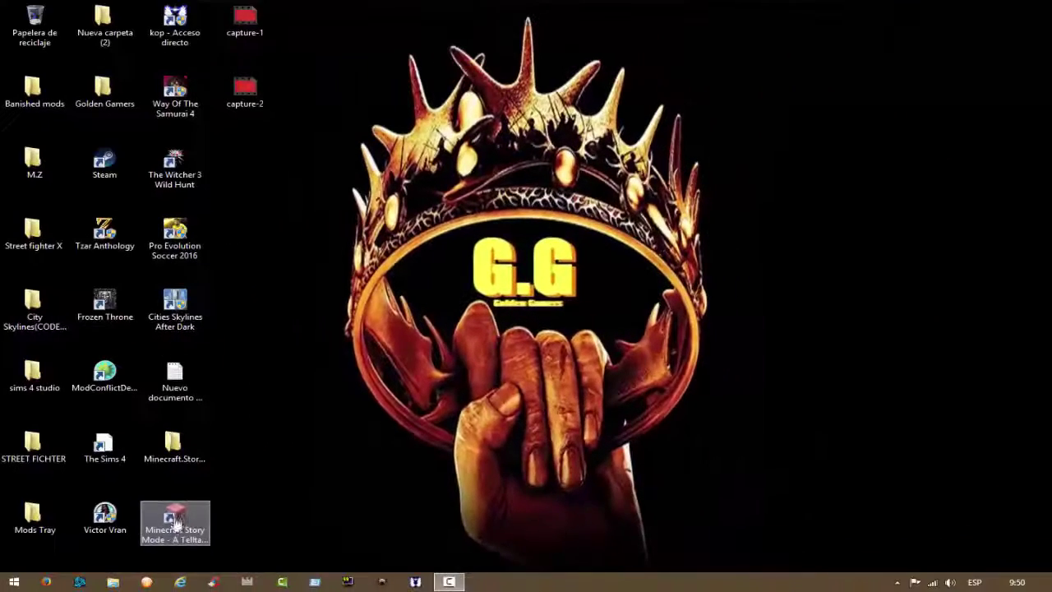
# Launch Minecraft: Story Mode from its desktop shortcut and continue to the main menu, declining the Telltale account offer
pyautogui.click(175, 521)
pyautogui.doubleClick(175, 521)
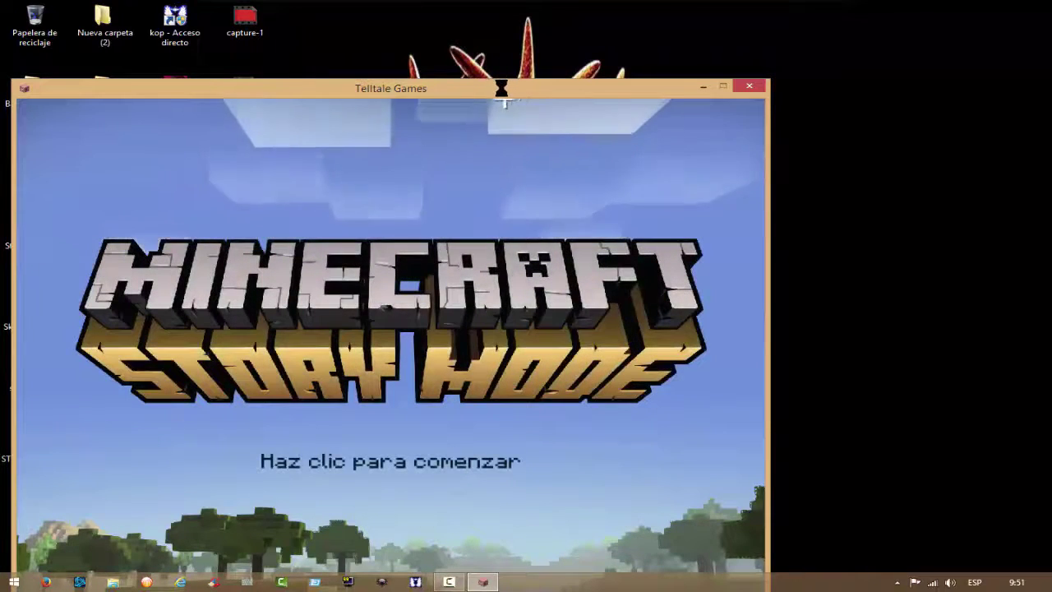
pyautogui.moveTo(501, 88); pyautogui.dragTo(651, 22)
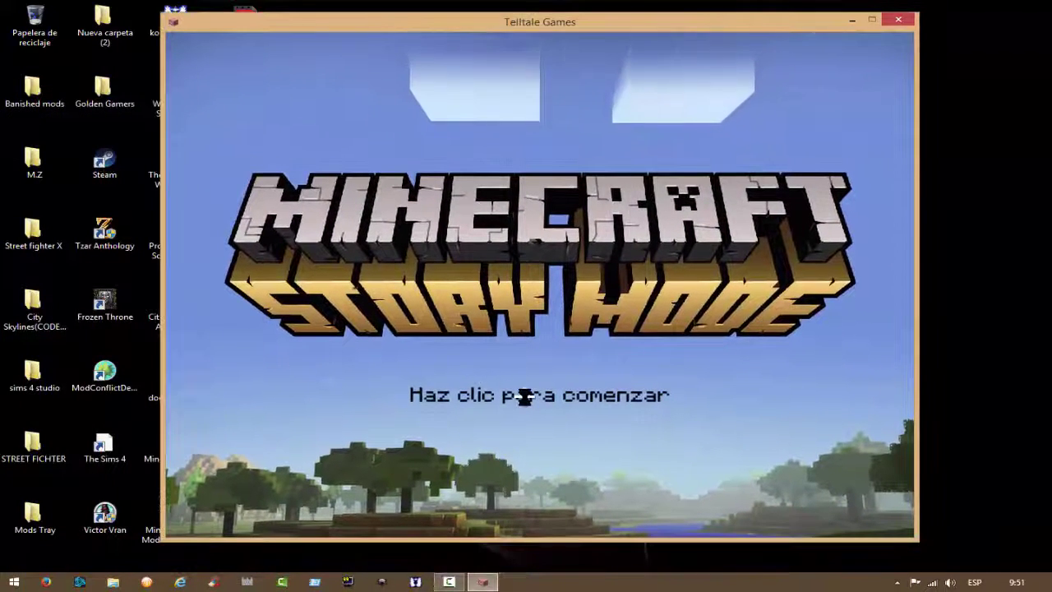
pyautogui.click(524, 397)
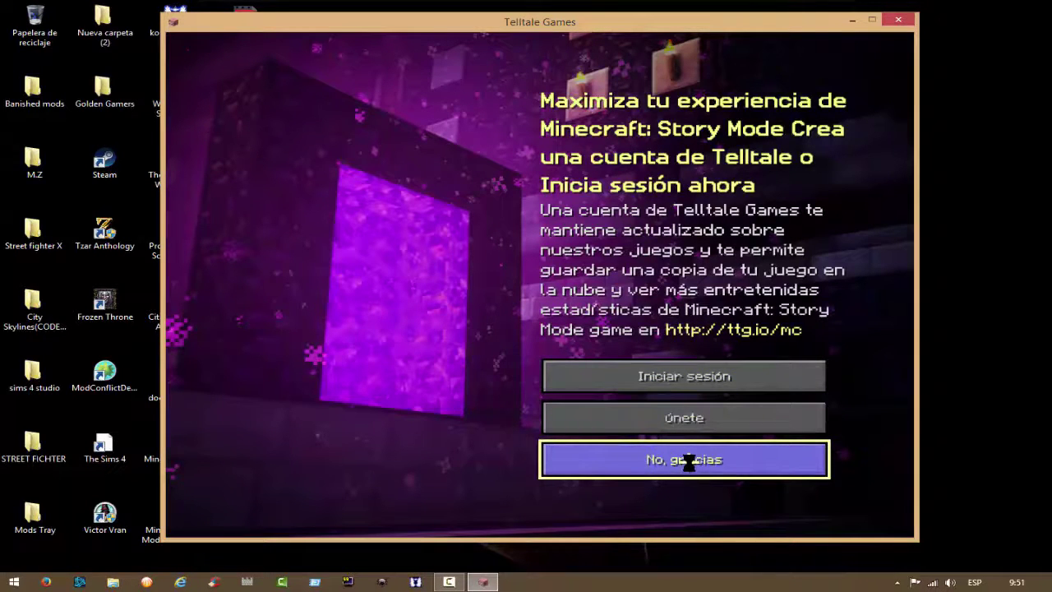
pyautogui.click(689, 462)
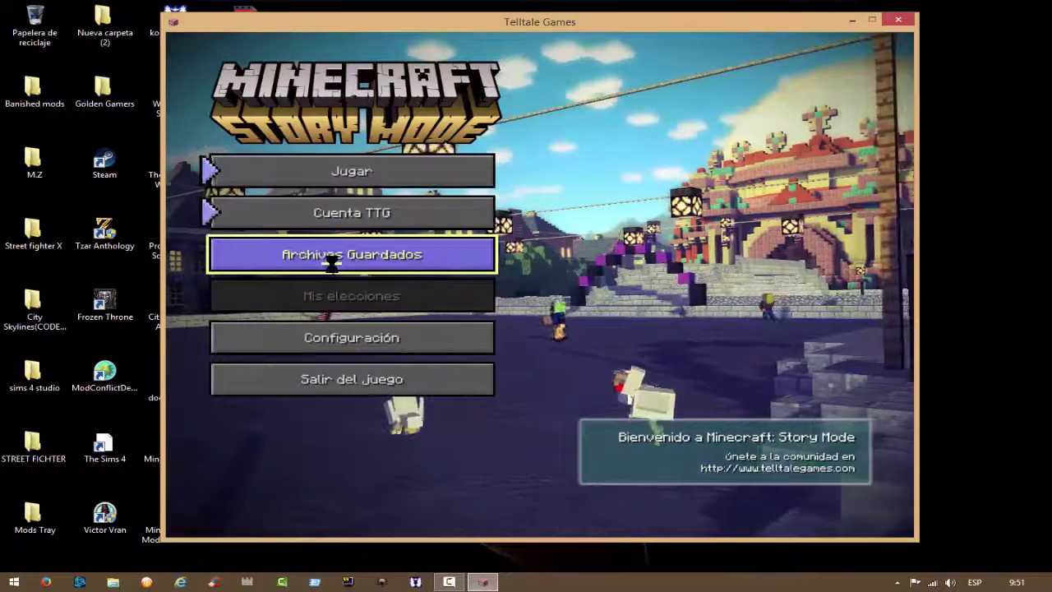
# Open the graphics settings (Gráficos) in the game's configuration
pyautogui.click(349, 333)
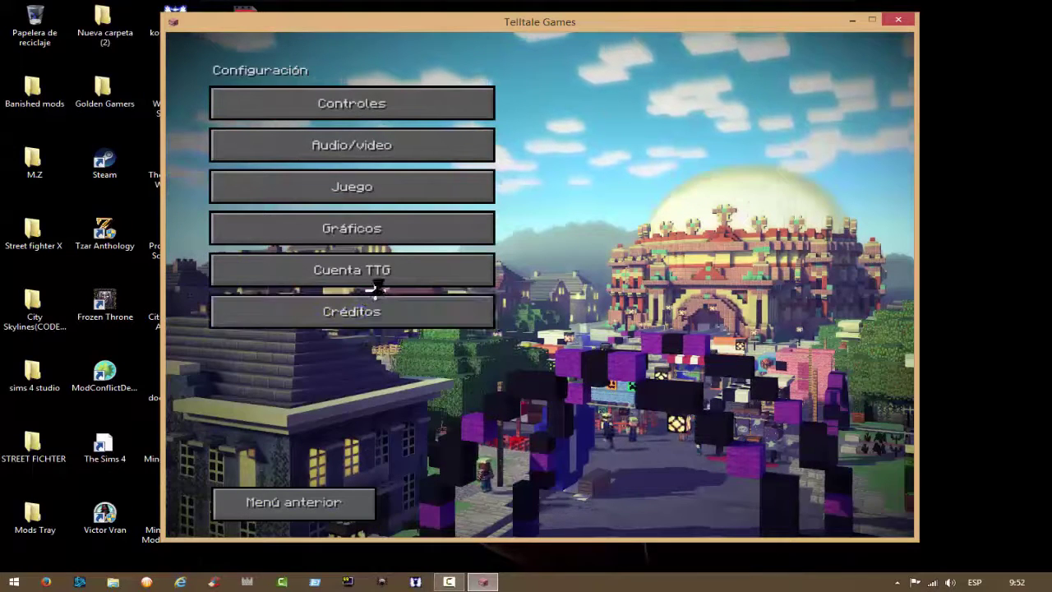
pyautogui.click(377, 231)
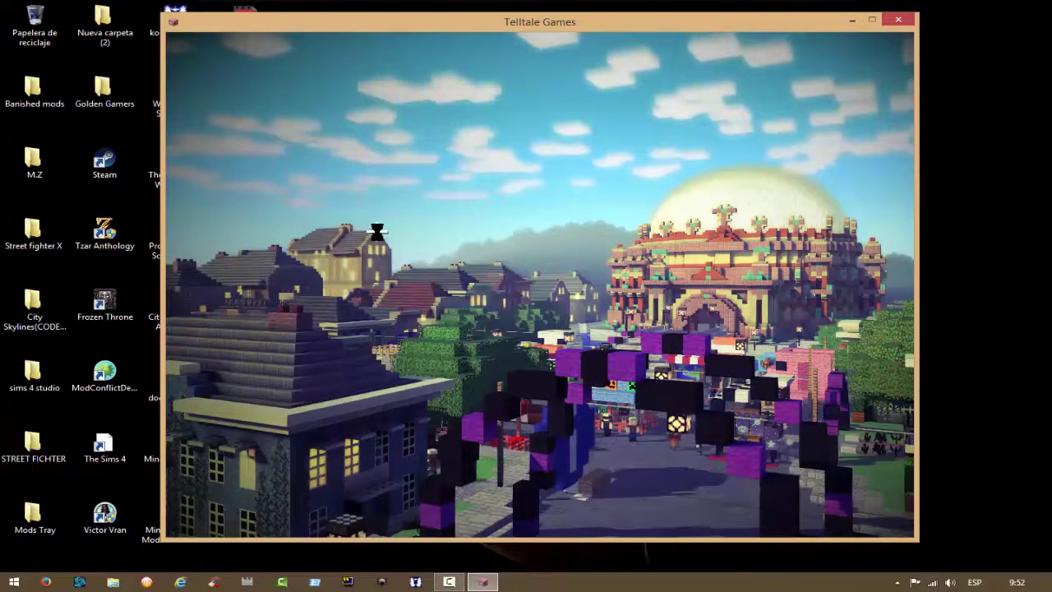